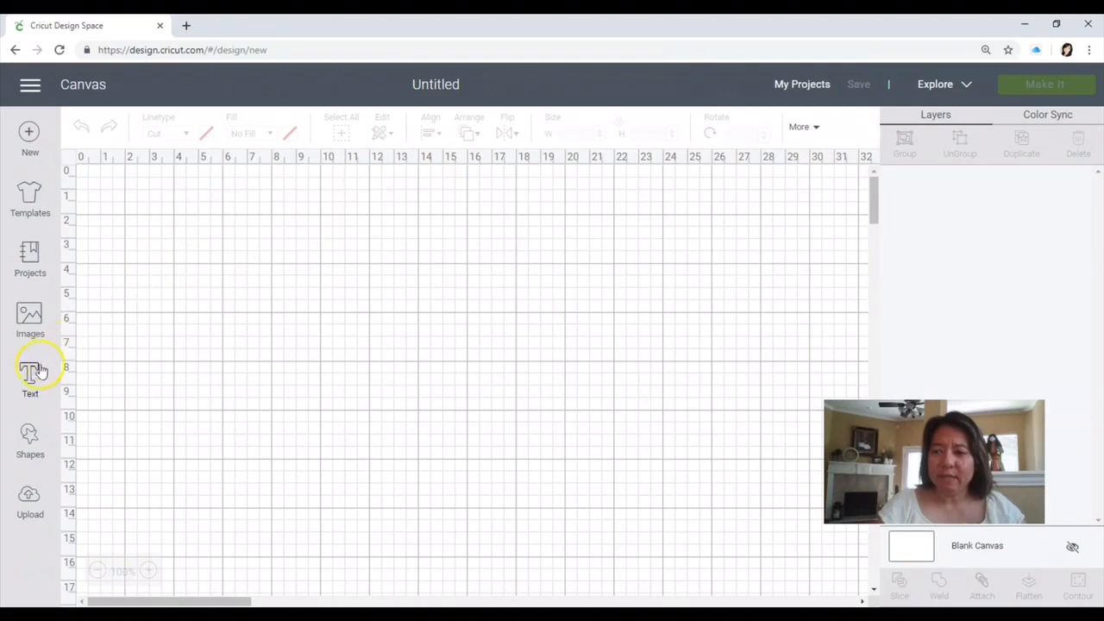
Add a text object containing the first name in capitals and move it up to the upper part of the canvas
left_click(31, 377)
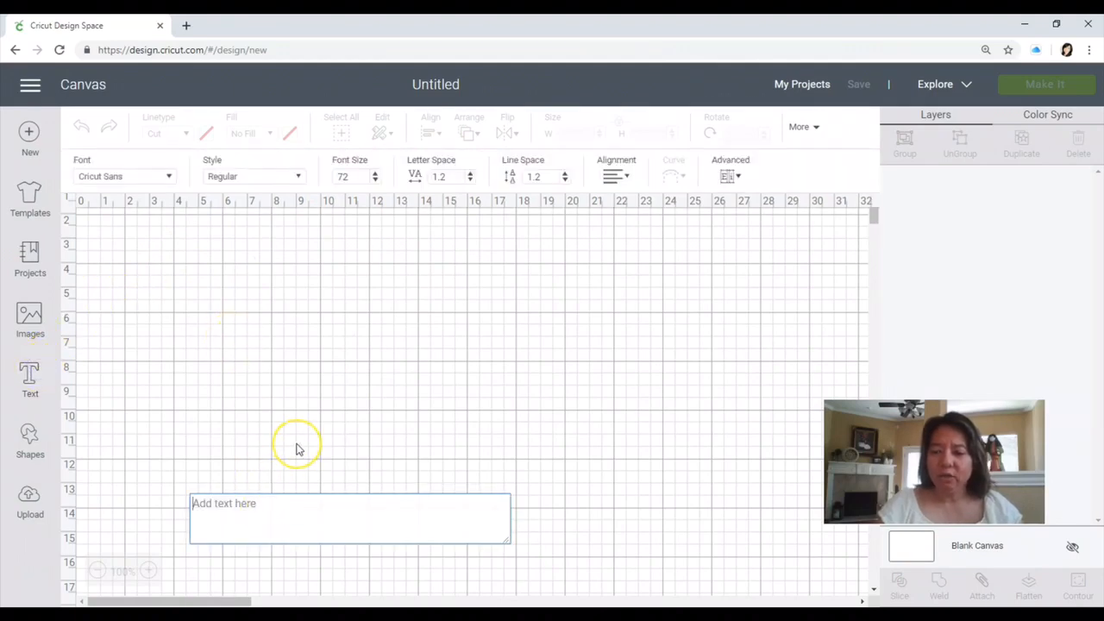
type("CHRIS")
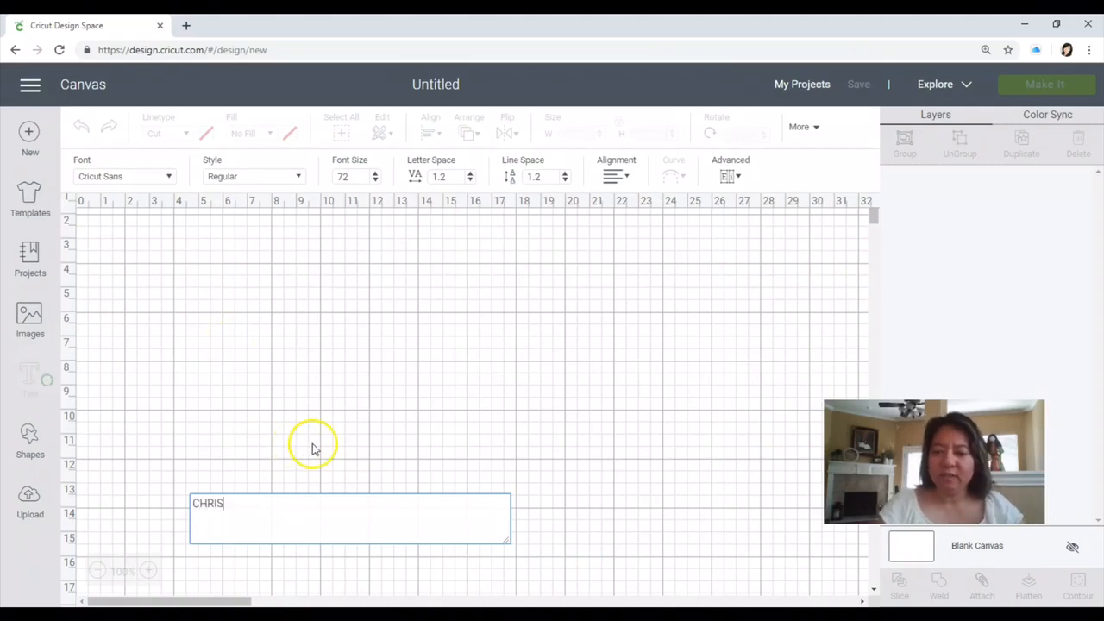
left_click(529, 452)
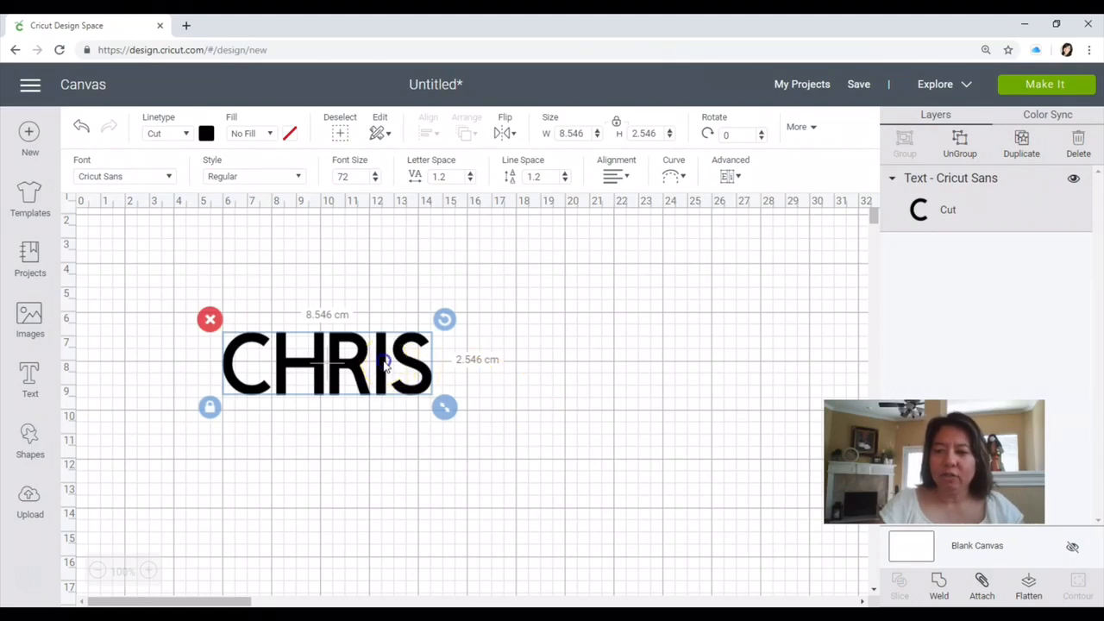
left_click_drag(386, 364, 385, 299)
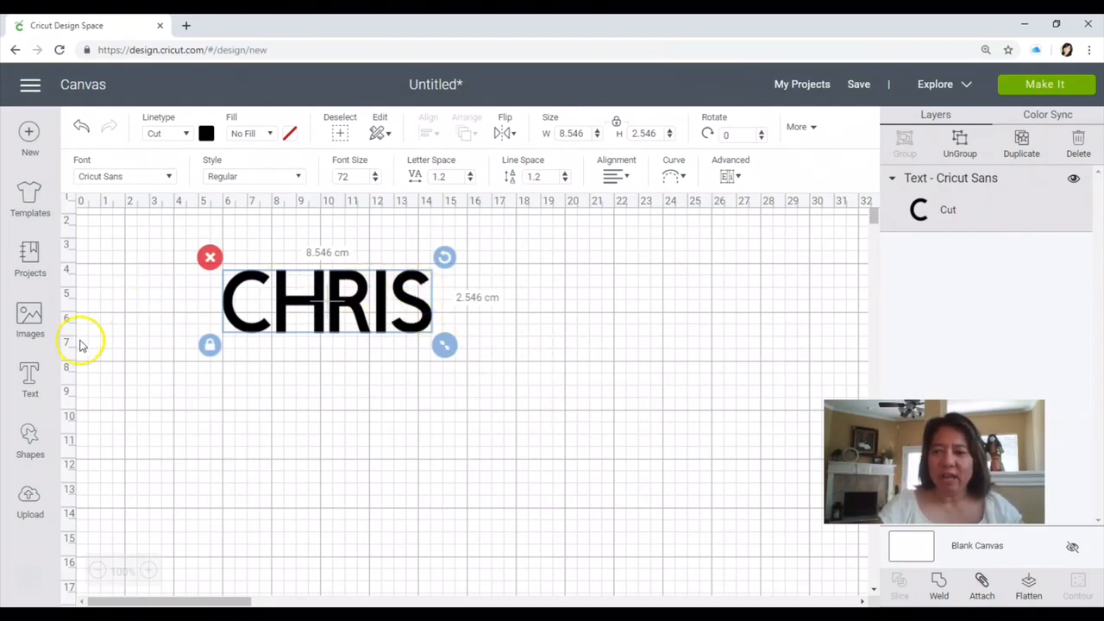
Change the font of the name text to AR CENA from the system fonts
left_click(30, 380)
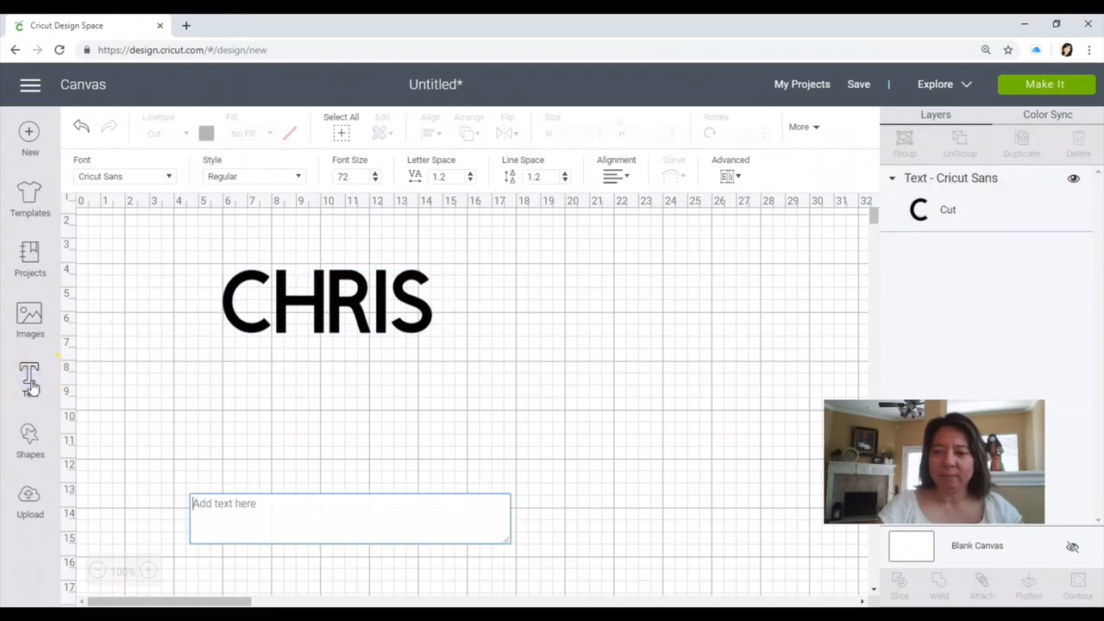
double_click(382, 327)
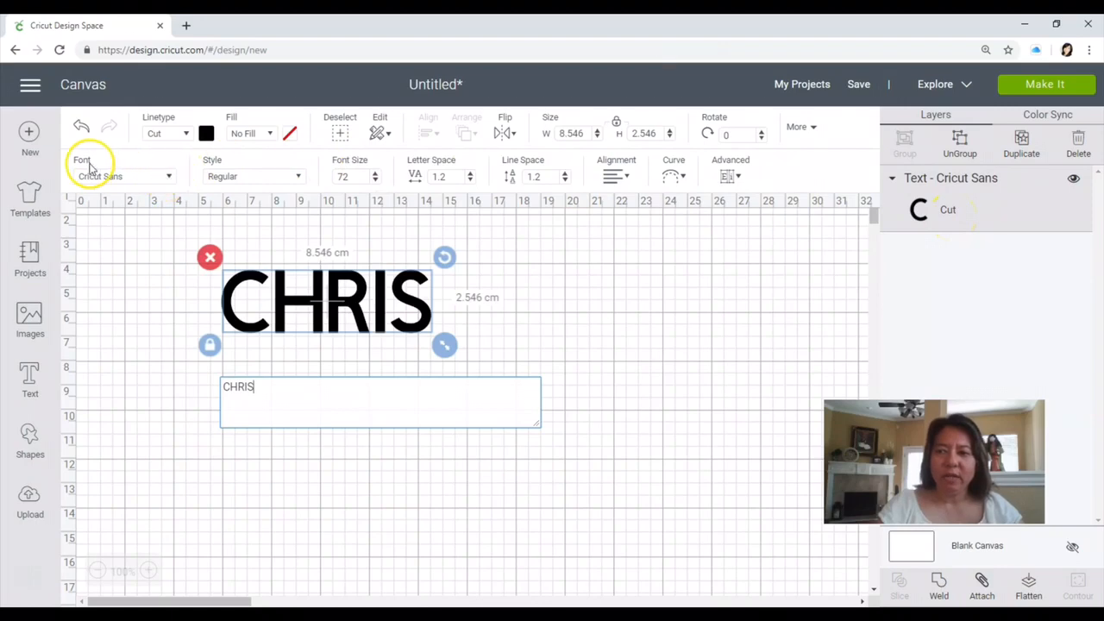
left_click(166, 178)
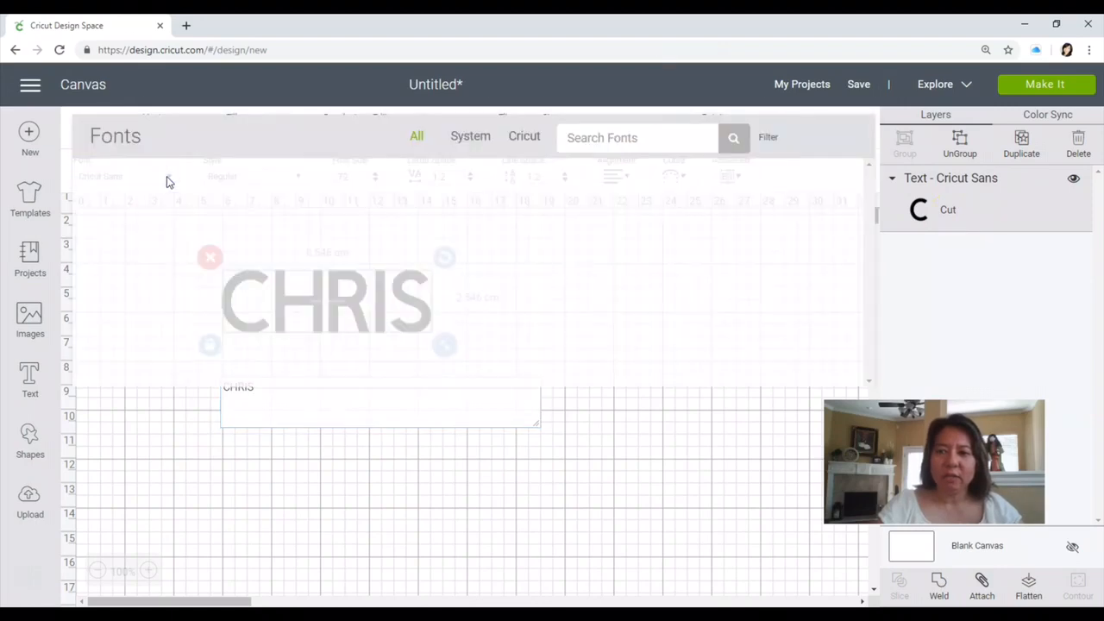
left_click(470, 137)
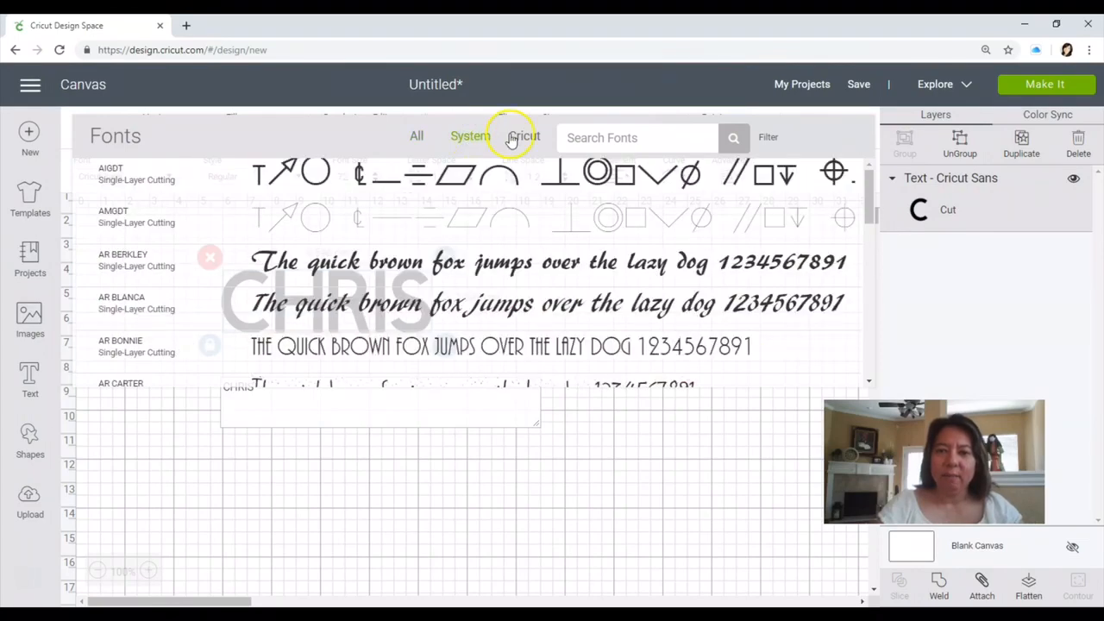
left_click(473, 140)
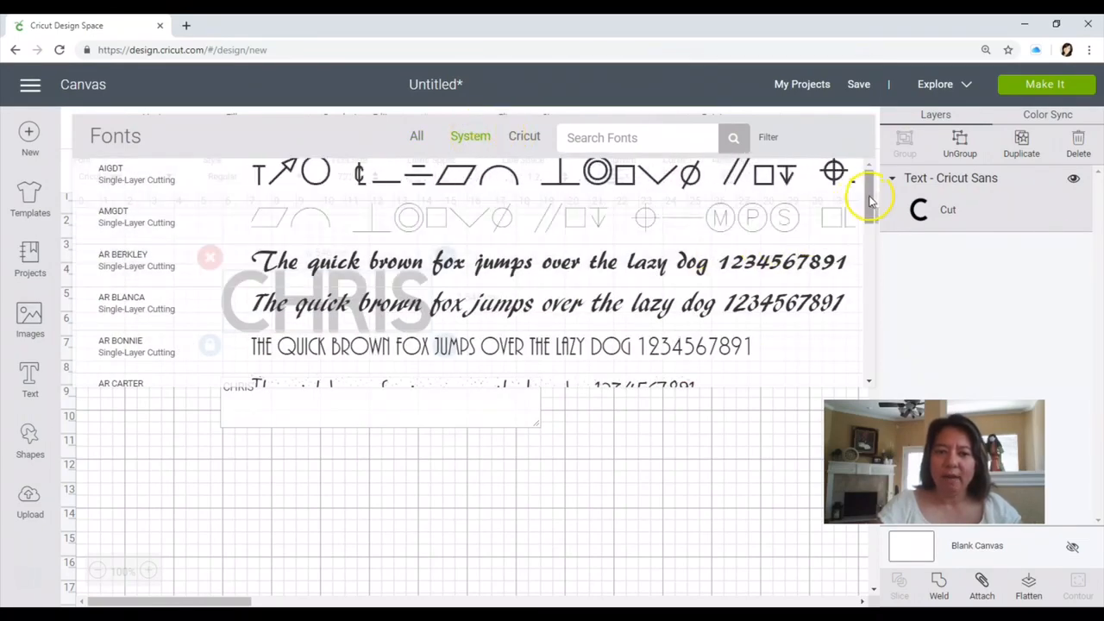
left_click(868, 184)
left_click_drag(869, 184, 862, 221)
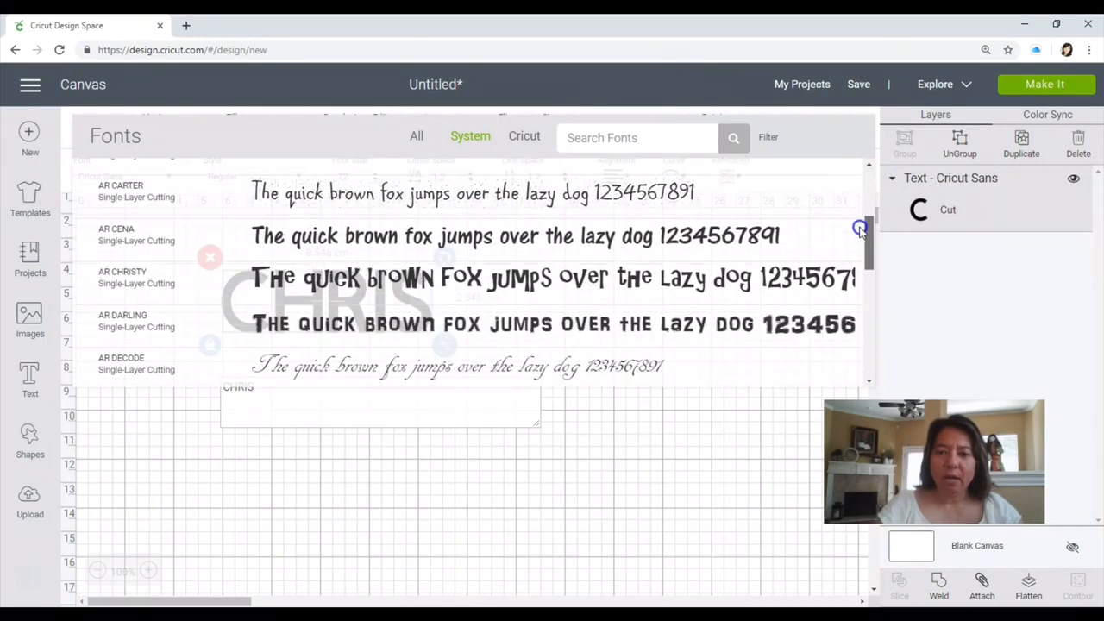
left_click(701, 247)
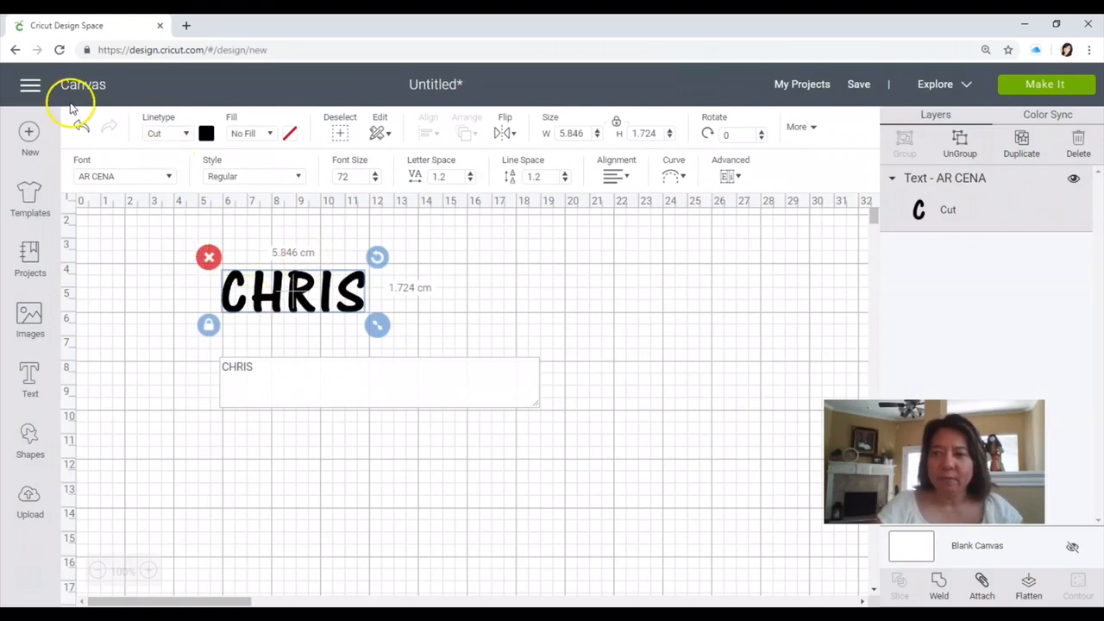
Set the canvas units to inches and the canvas grid to Partial Grid
left_click(30, 84)
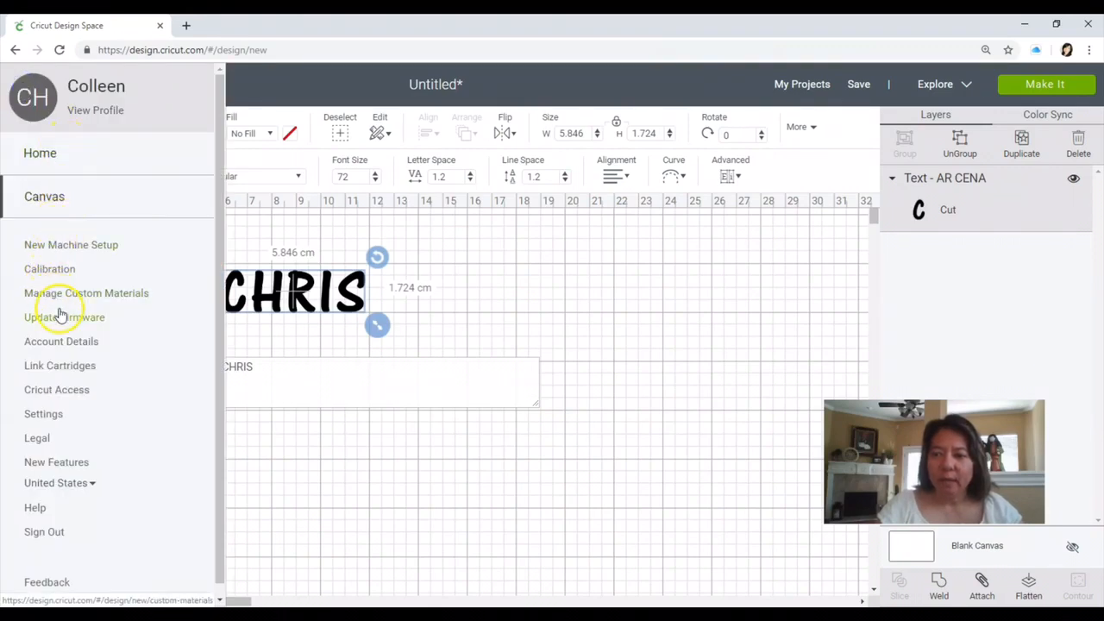
left_click(49, 414)
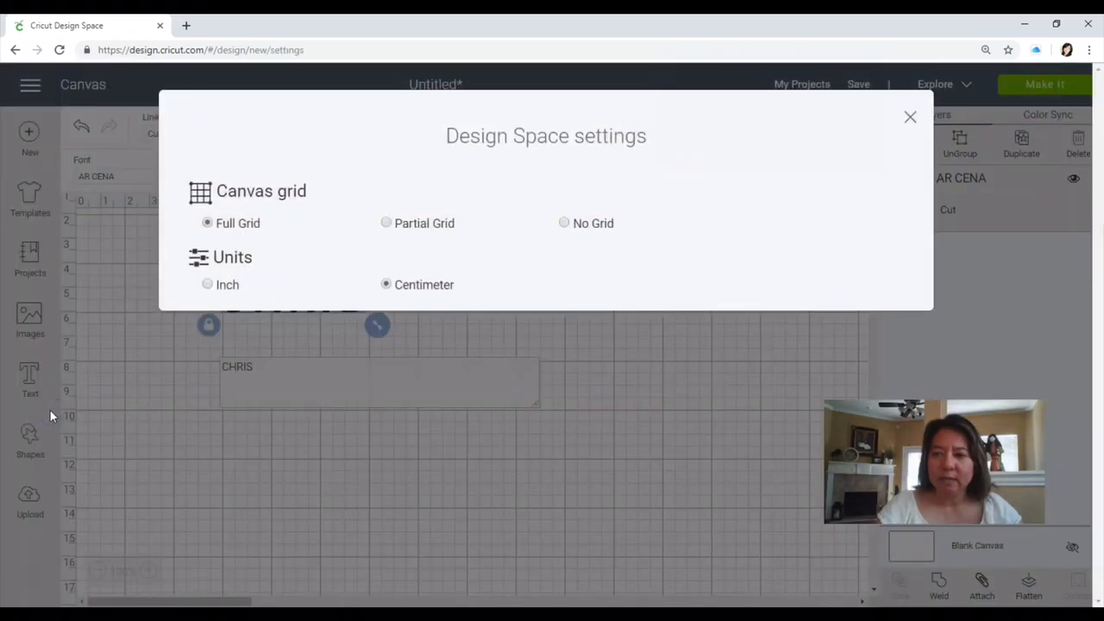
left_click(207, 285)
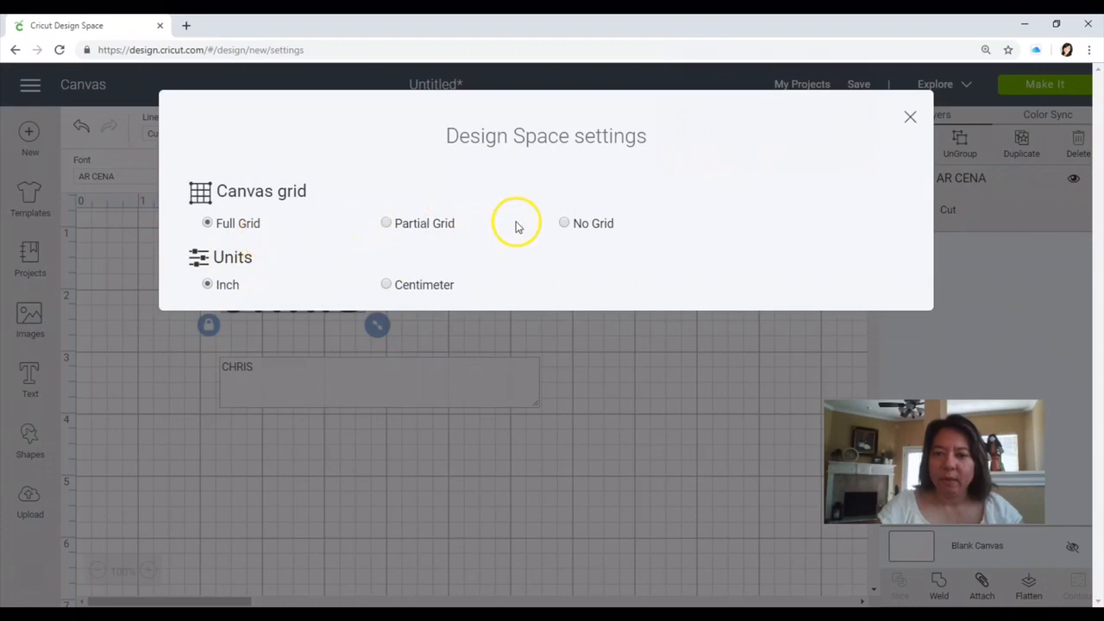
left_click(386, 223)
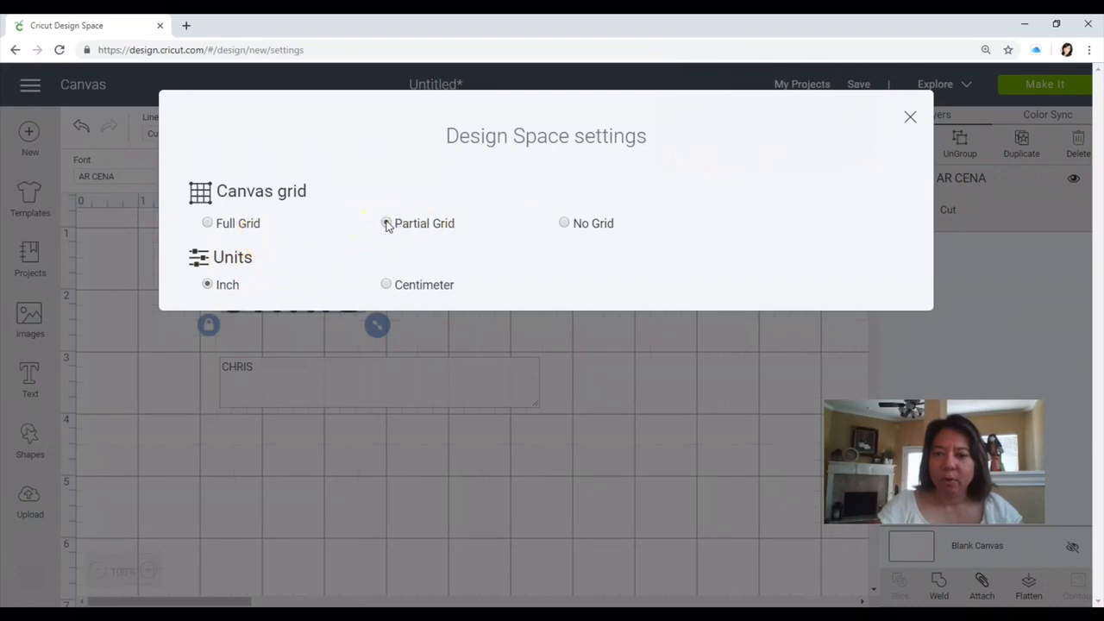
left_click(910, 116)
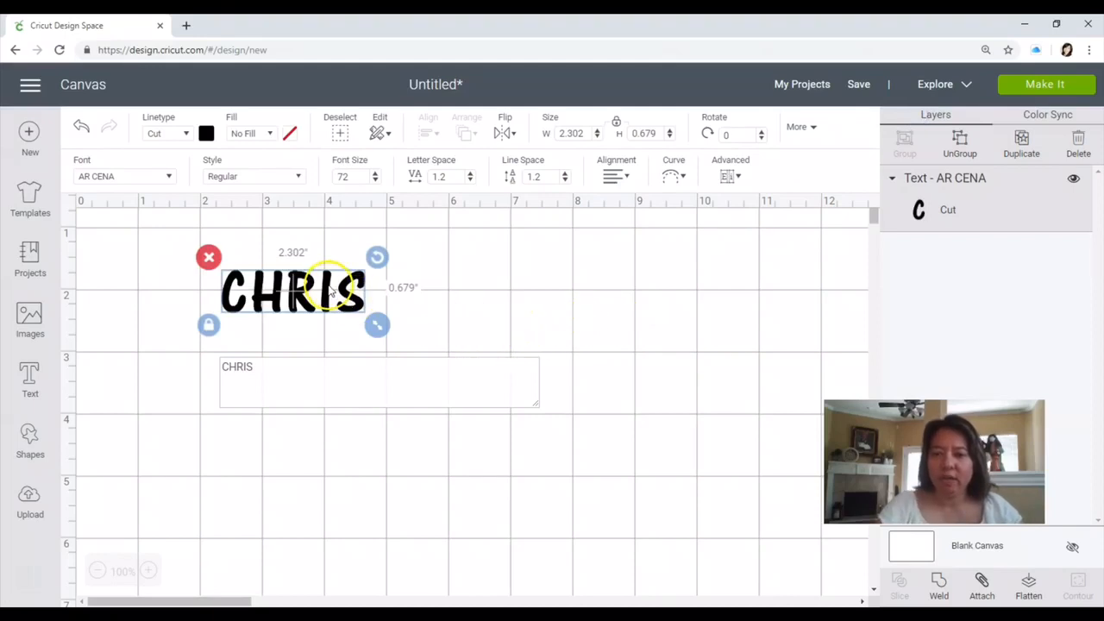
Set the name text's font size to 150 and shift the text toward the canvas's upper-left corner
left_click_drag(331, 292, 347, 259)
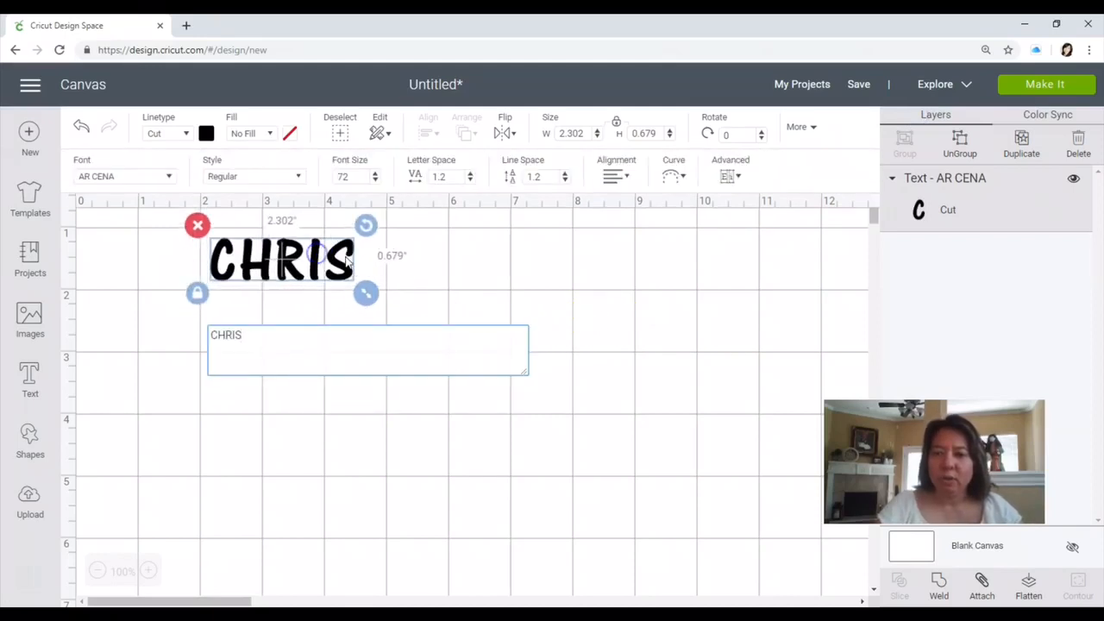
left_click(376, 173)
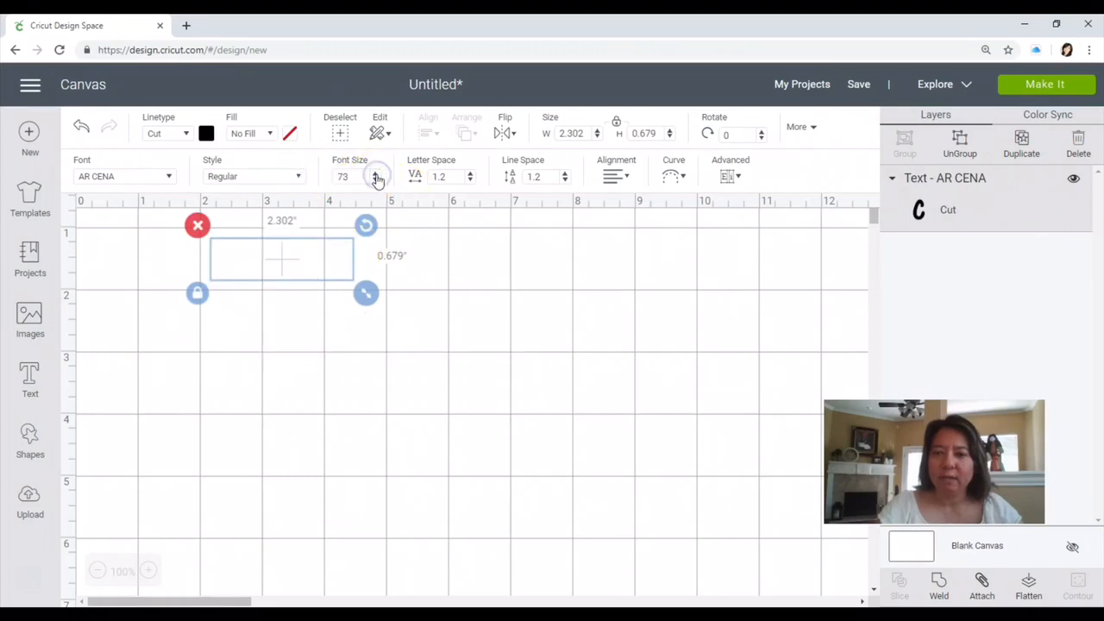
left_click_drag(355, 177, 295, 177)
type("15")
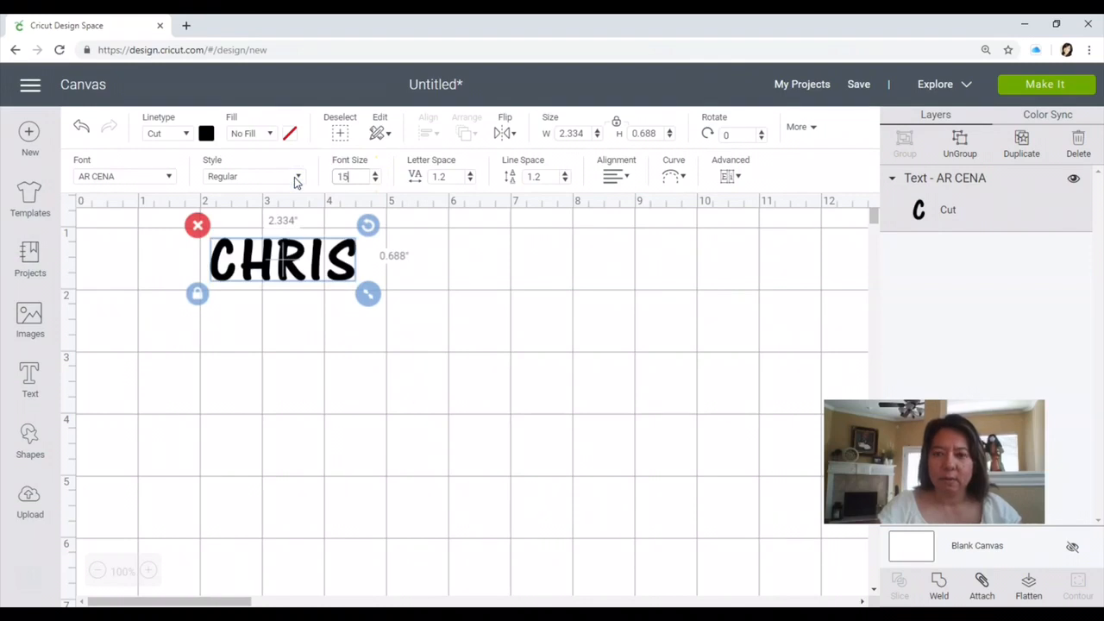
type("0")
key("Return")
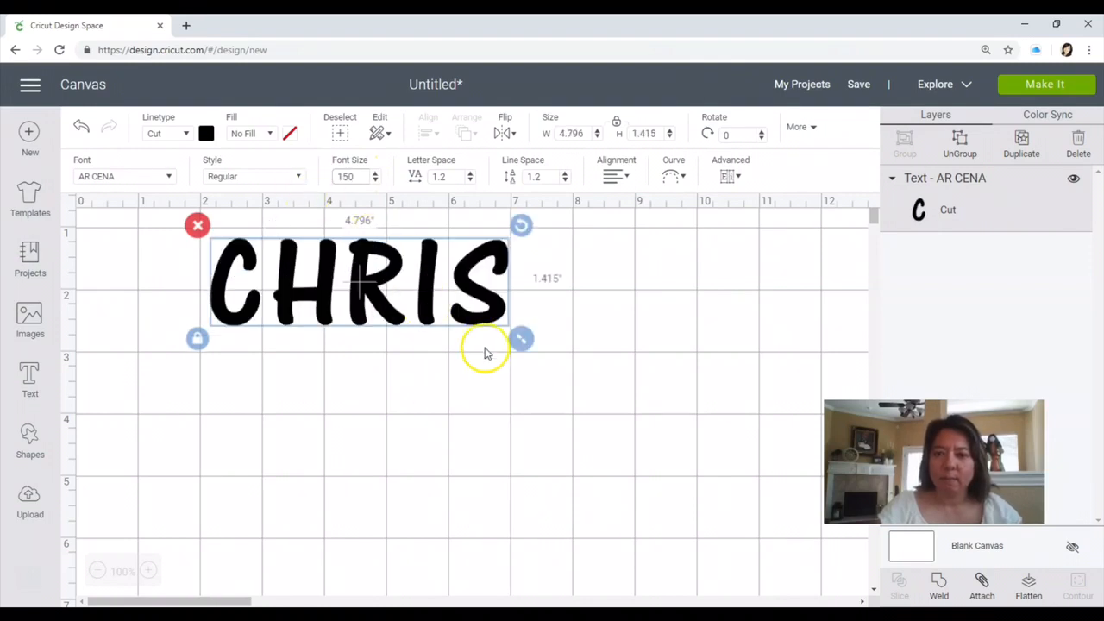
left_click_drag(424, 288, 357, 297)
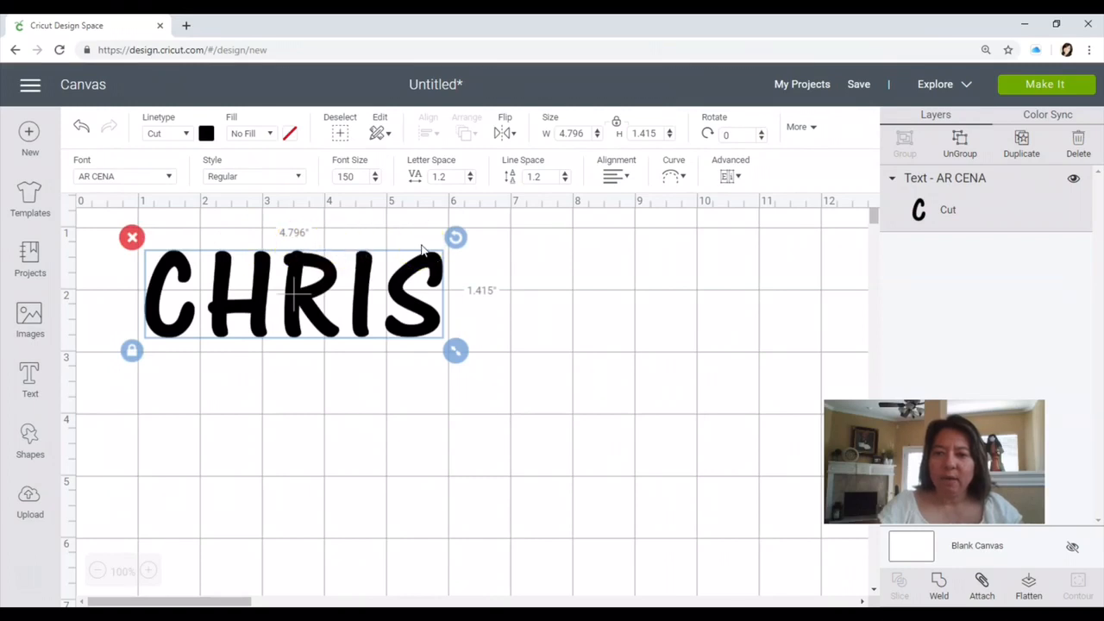
Set the letter spacing of the name text to 0
left_click(447, 176)
type("0")
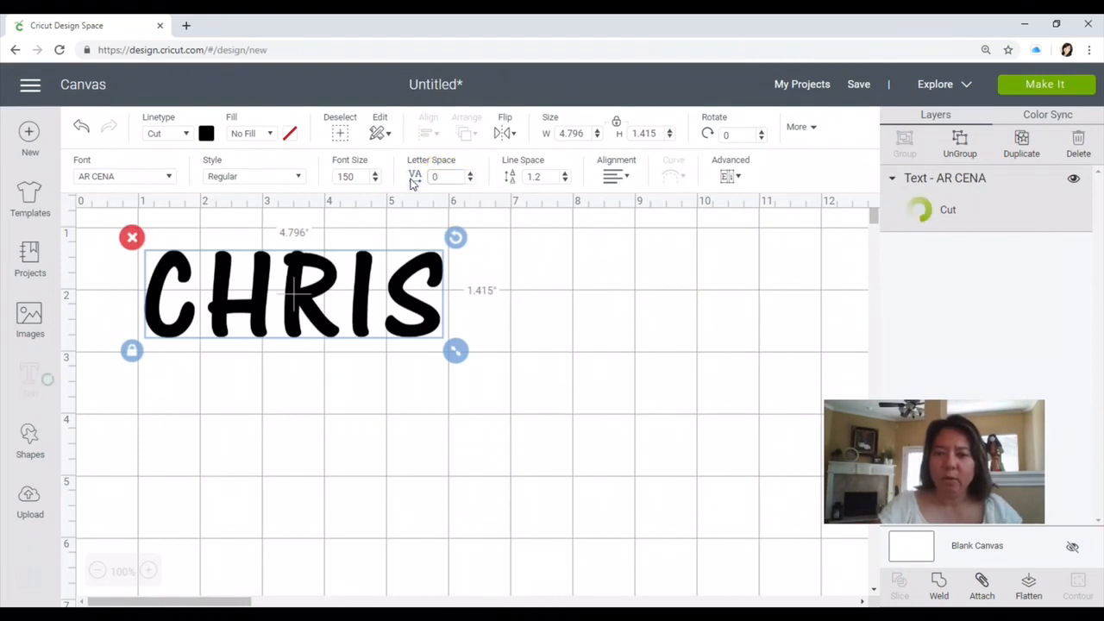
key("Return")
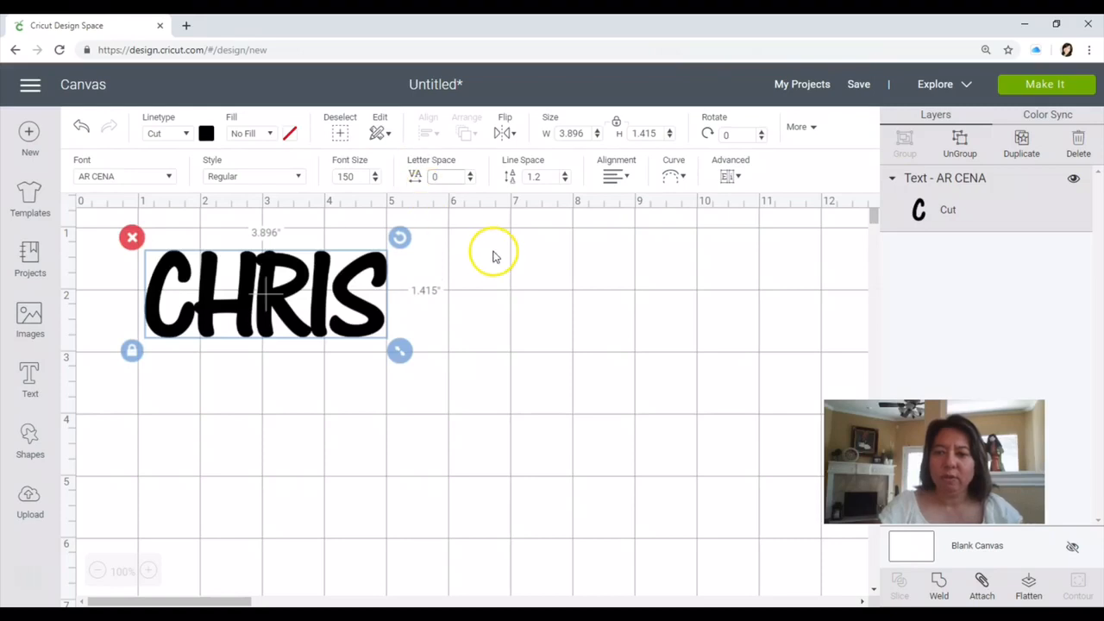
Set the name text's letter spacing to 0.2 and reposition it near the canvas's top edge, starting about 2.1 inches across
left_click_drag(450, 177, 423, 180)
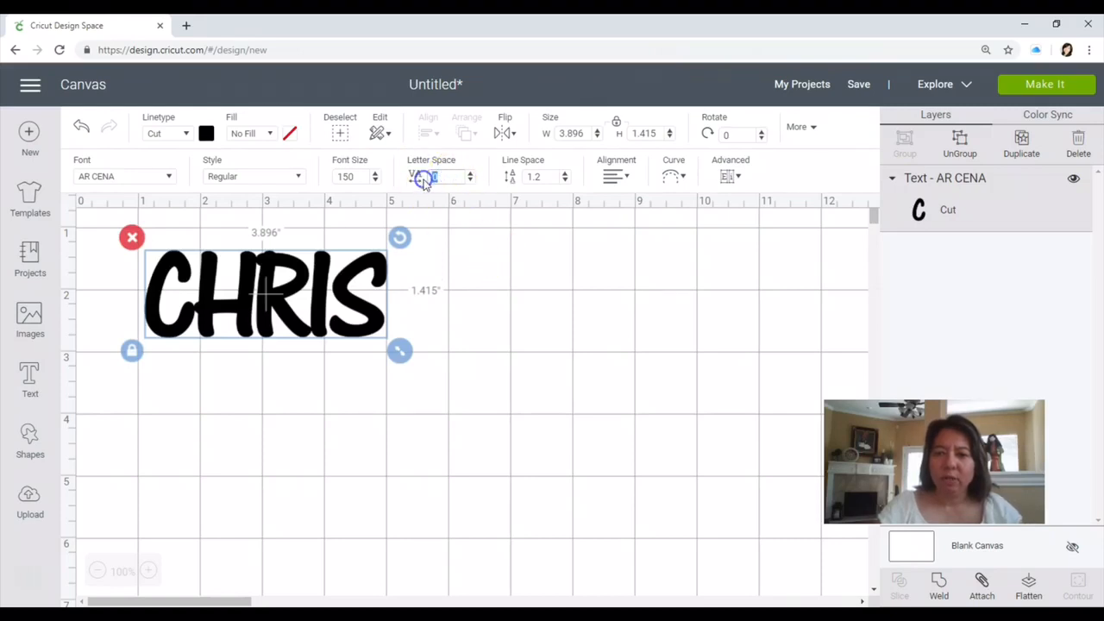
type(".2")
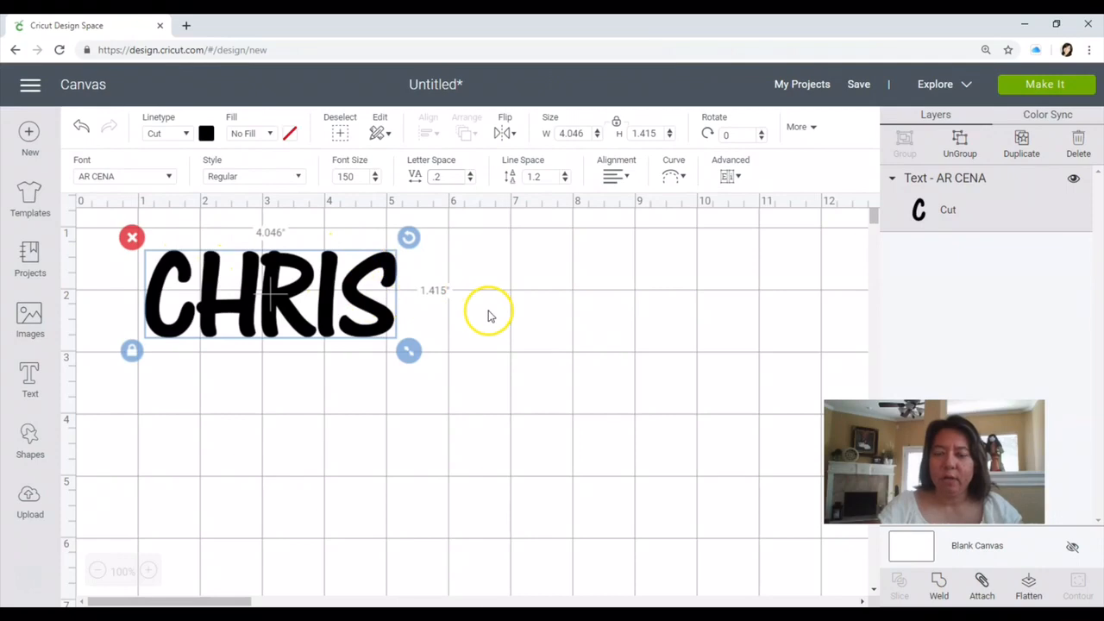
left_click_drag(330, 296, 392, 296)
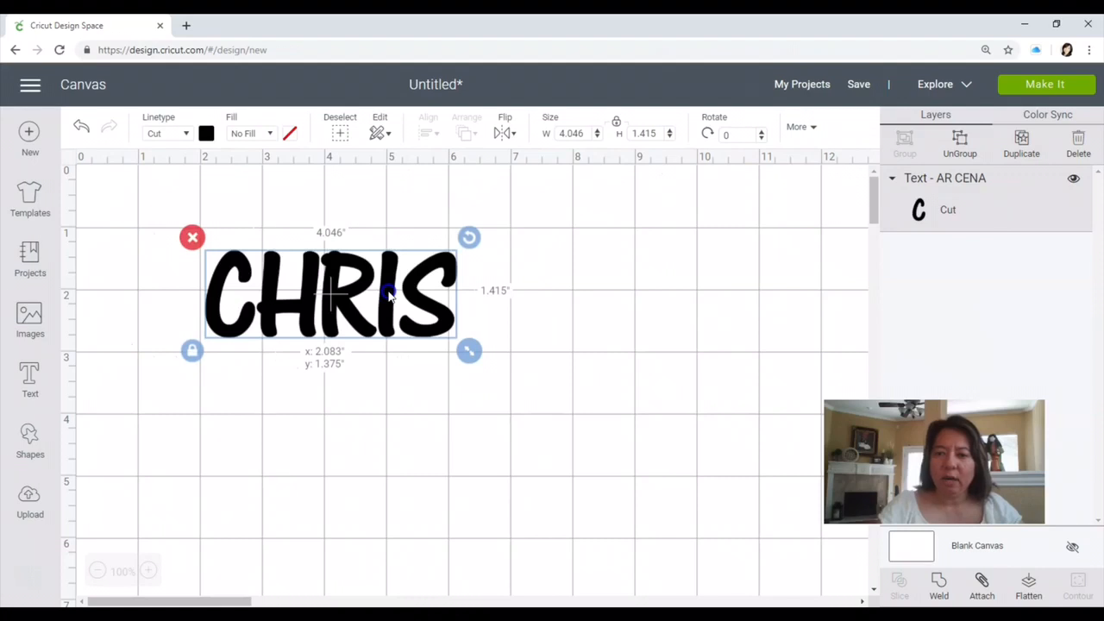
mouse_move(388, 296)
left_mouse_down()
mouse_move(392, 273)
mouse_move(394, 294)
left_mouse_up()
left_click(690, 352)
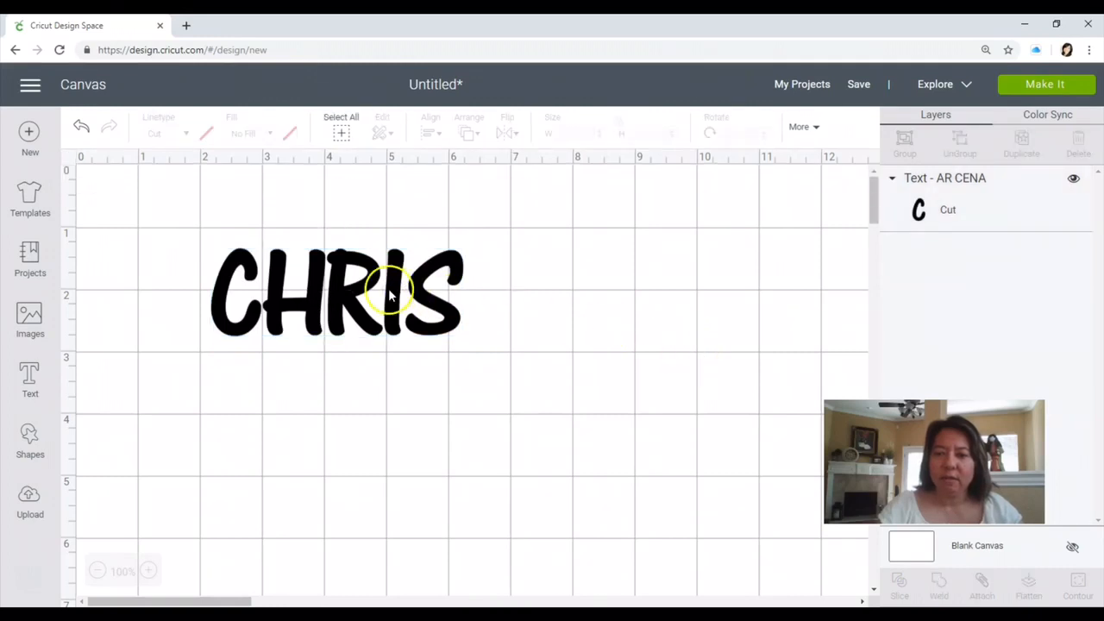
left_click_drag(345, 277, 337, 240)
left_click(424, 369)
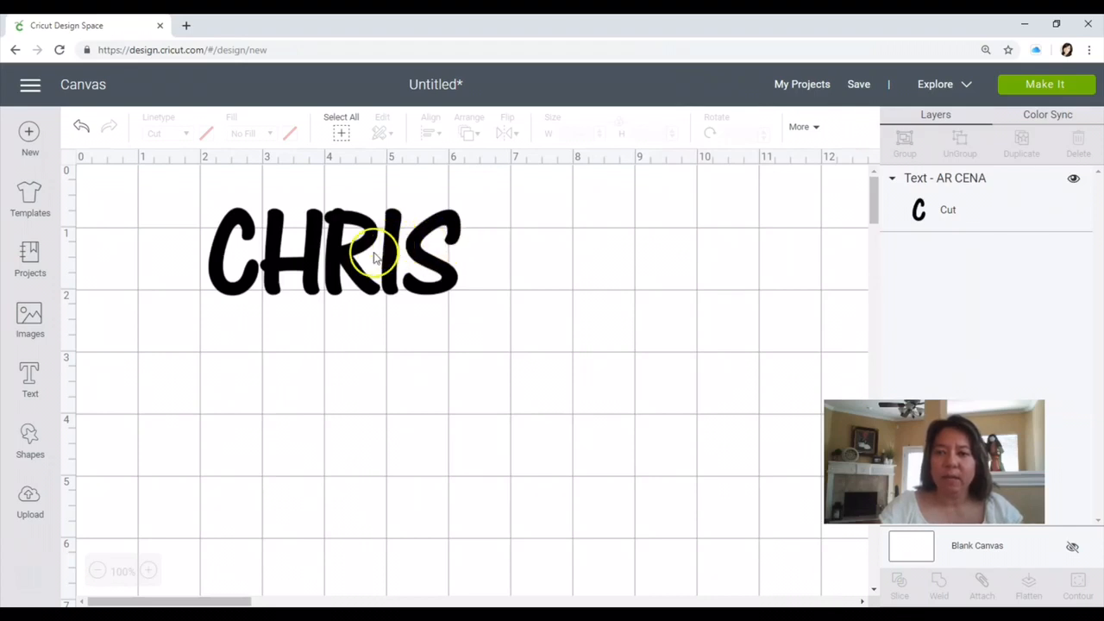
Add a second text object with the same first name in capitals below the existing one
left_click(33, 382)
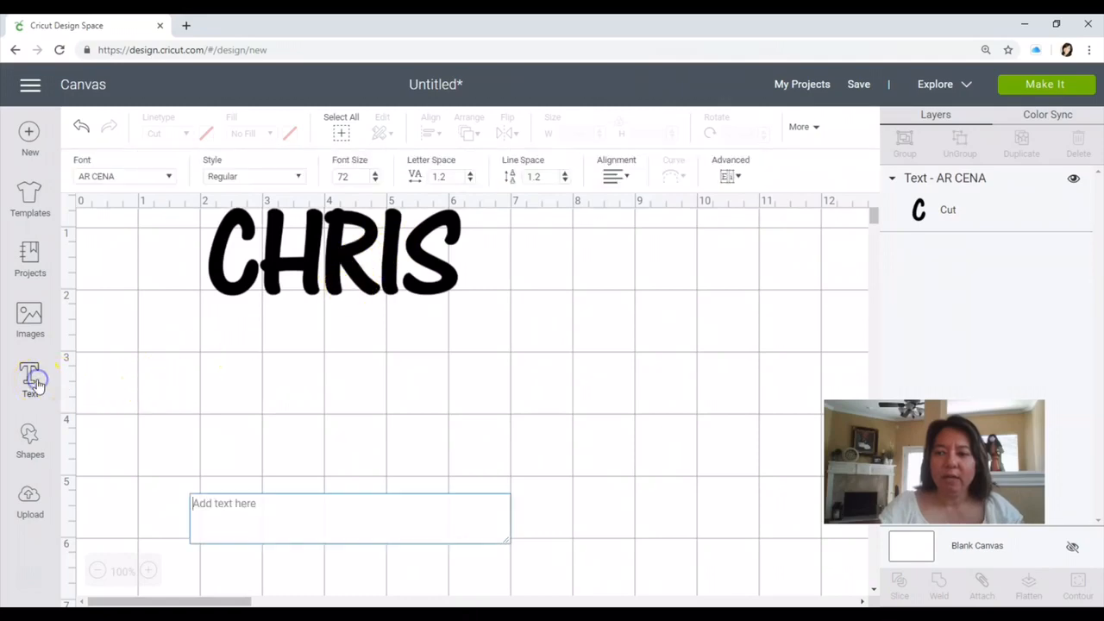
left_click(281, 504)
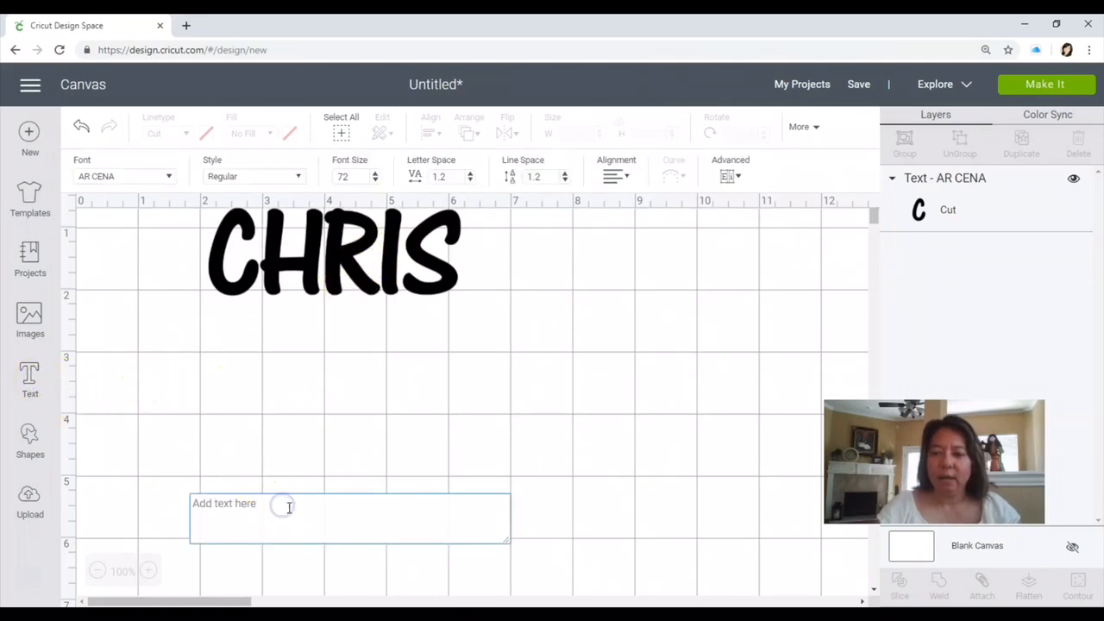
type("C")
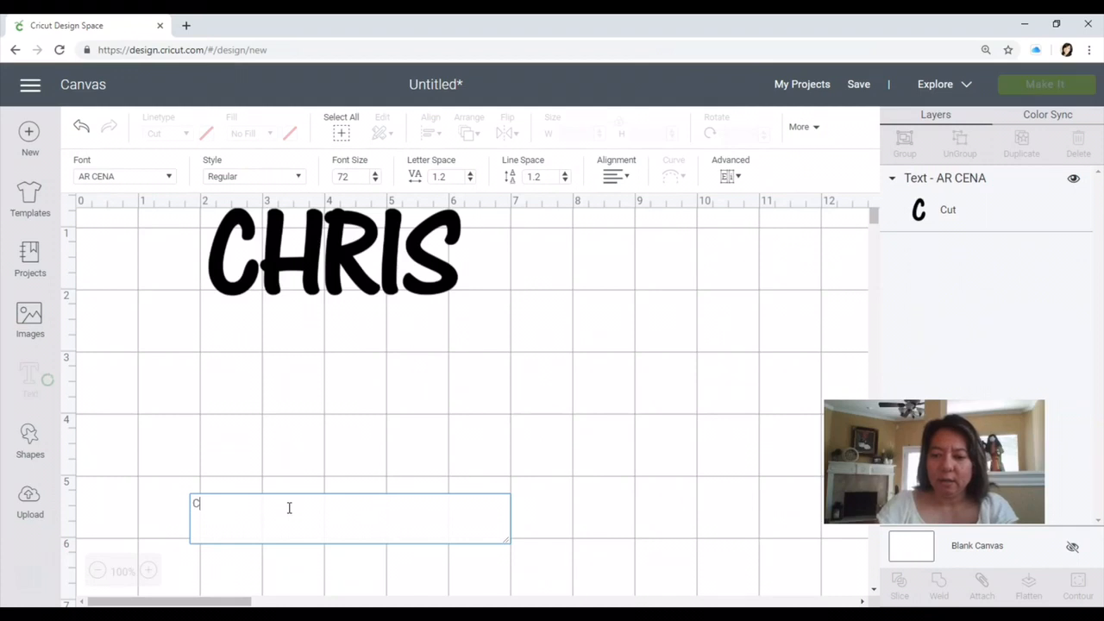
type("HRIS")
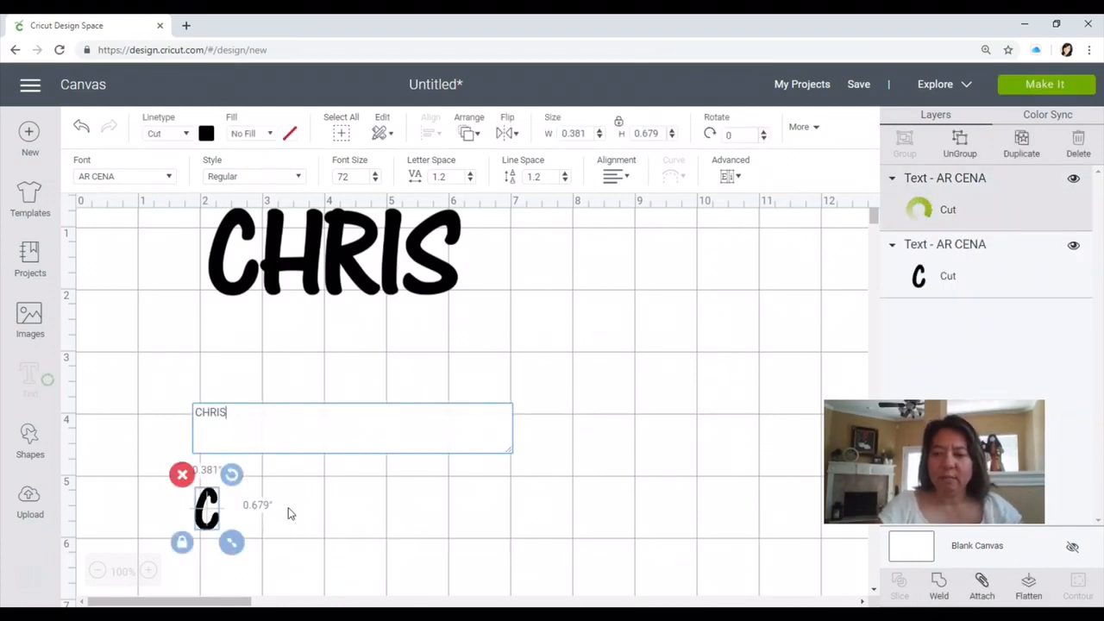
left_click(247, 434)
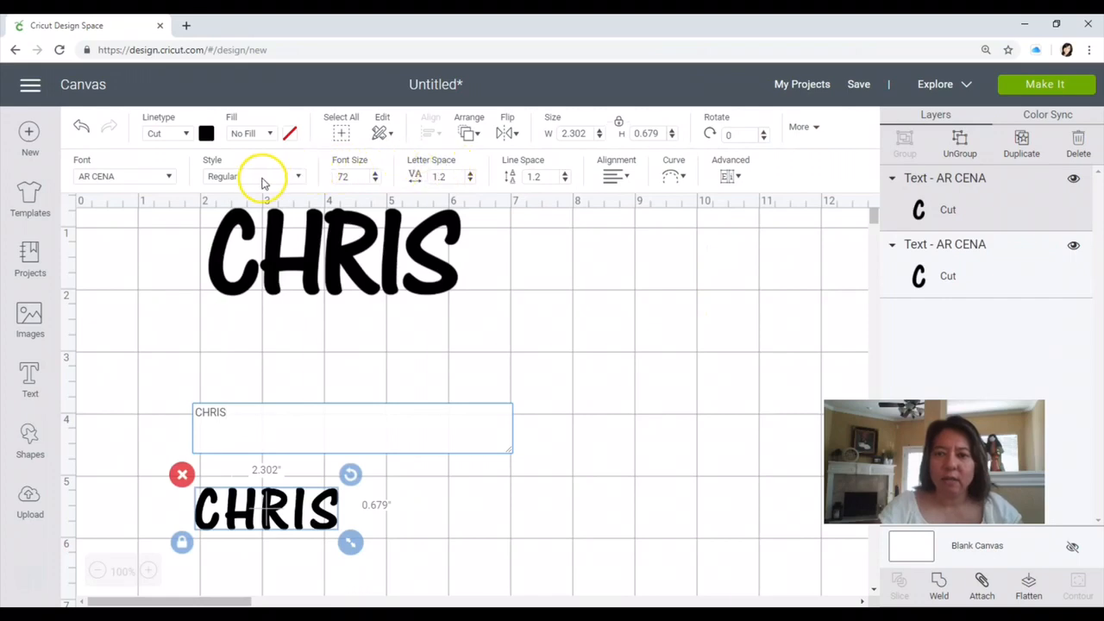
Change the font of the second name text to Broadway
left_click(141, 177)
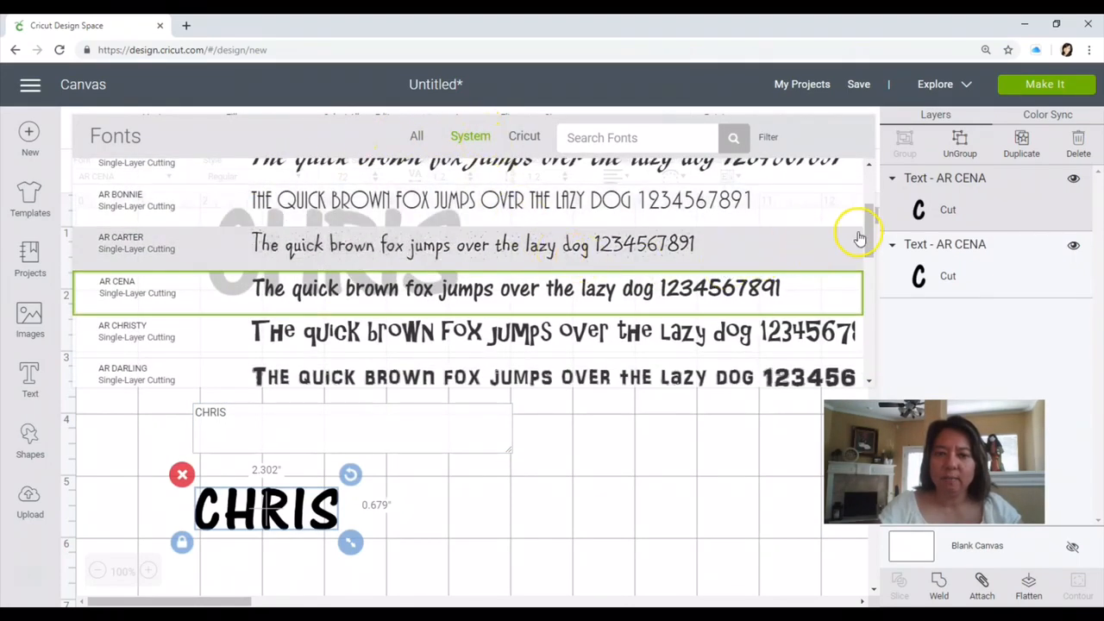
scroll(733, 276, "down", 10)
left_click(623, 295)
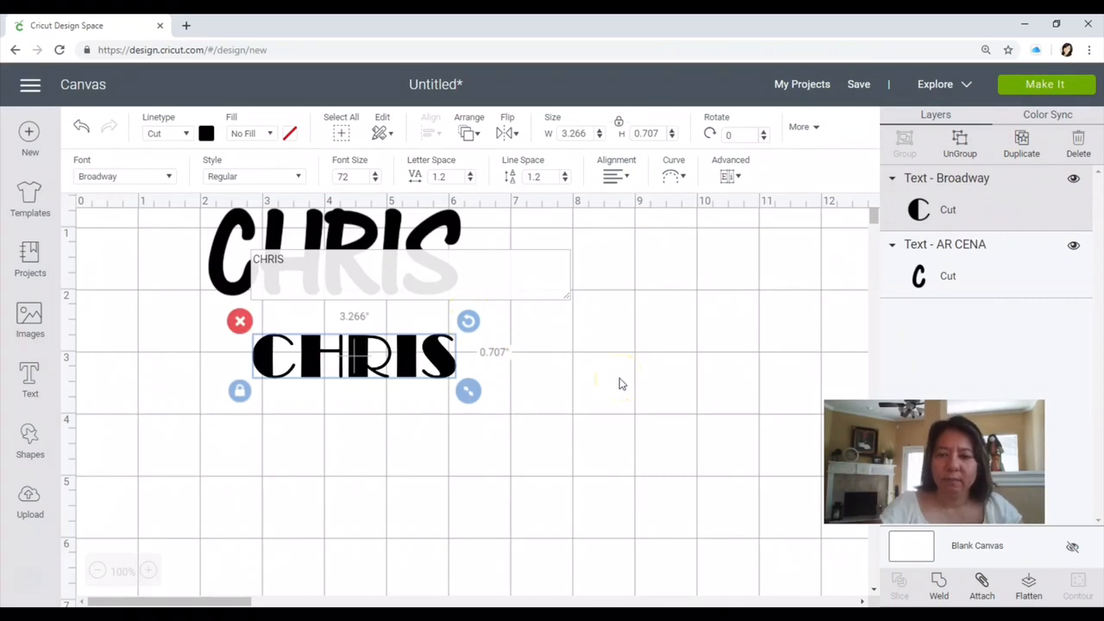
Stretch the Broadway name text without keeping its proportions to about 3.92 by 1.5 inches, placed below the AR CENA name
left_click_drag(420, 426, 455, 463)
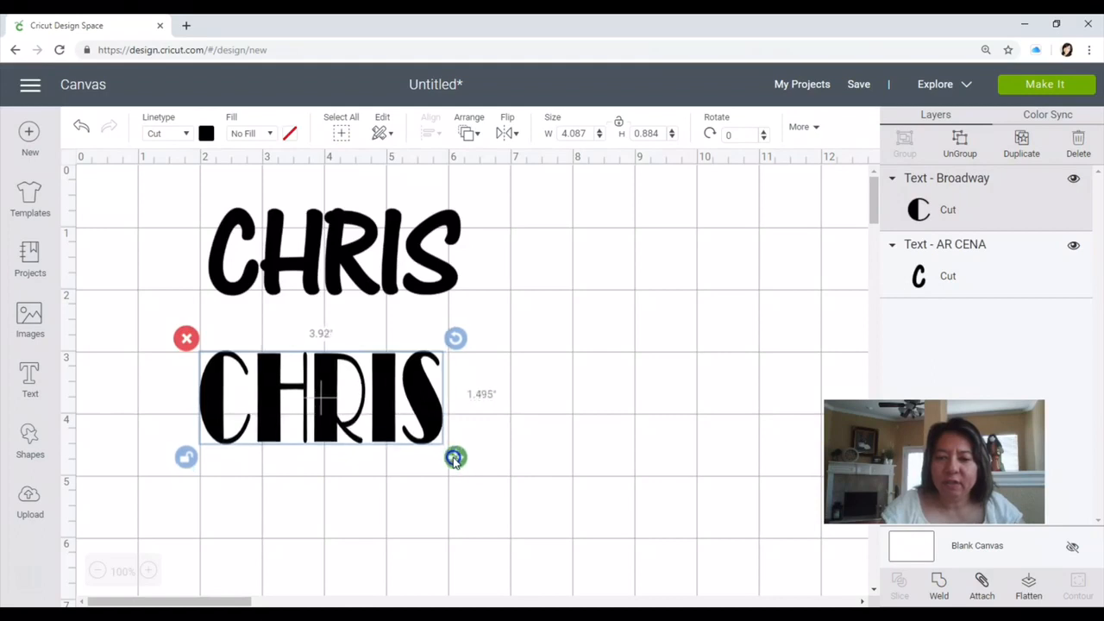
left_click(551, 432)
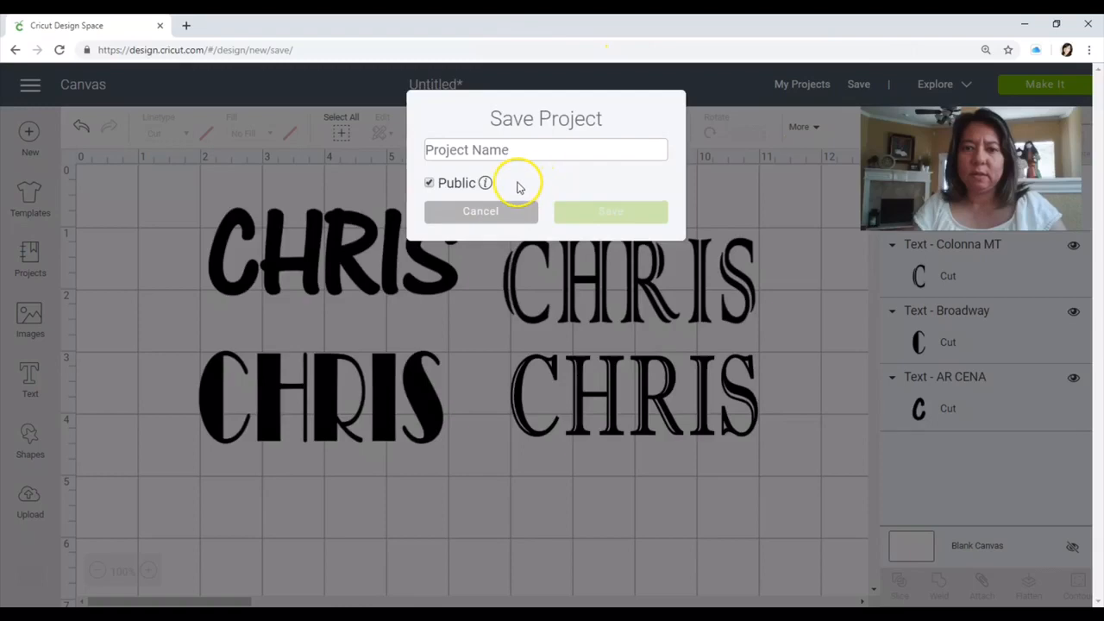
Save the project under the first name followed by "YETI", with public sharing turned off
left_click(512, 150)
type("C")
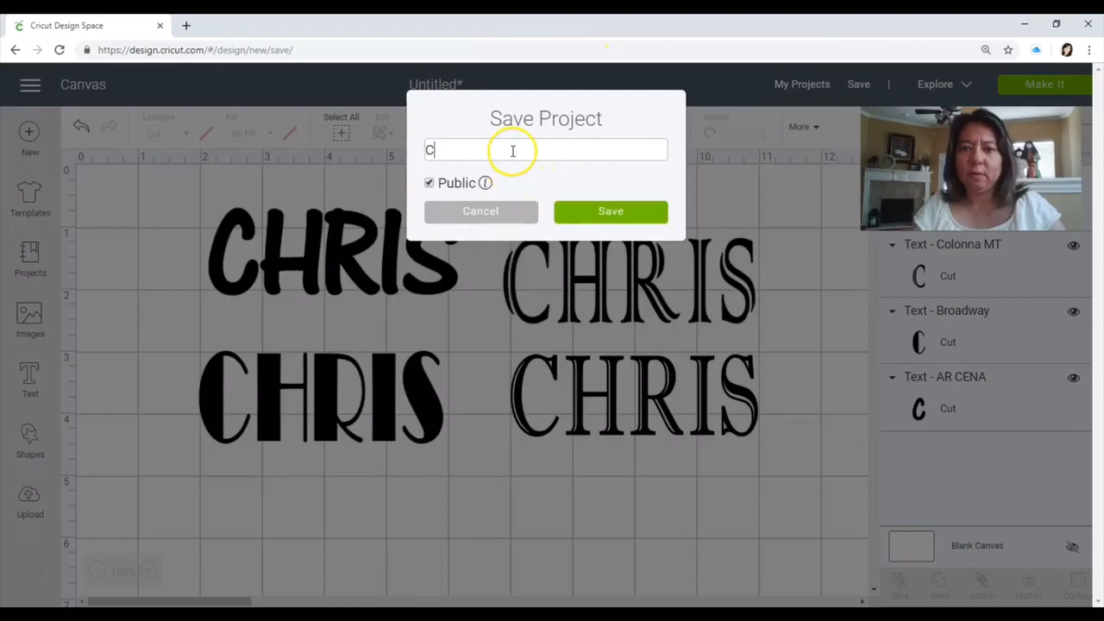
type("hris Y")
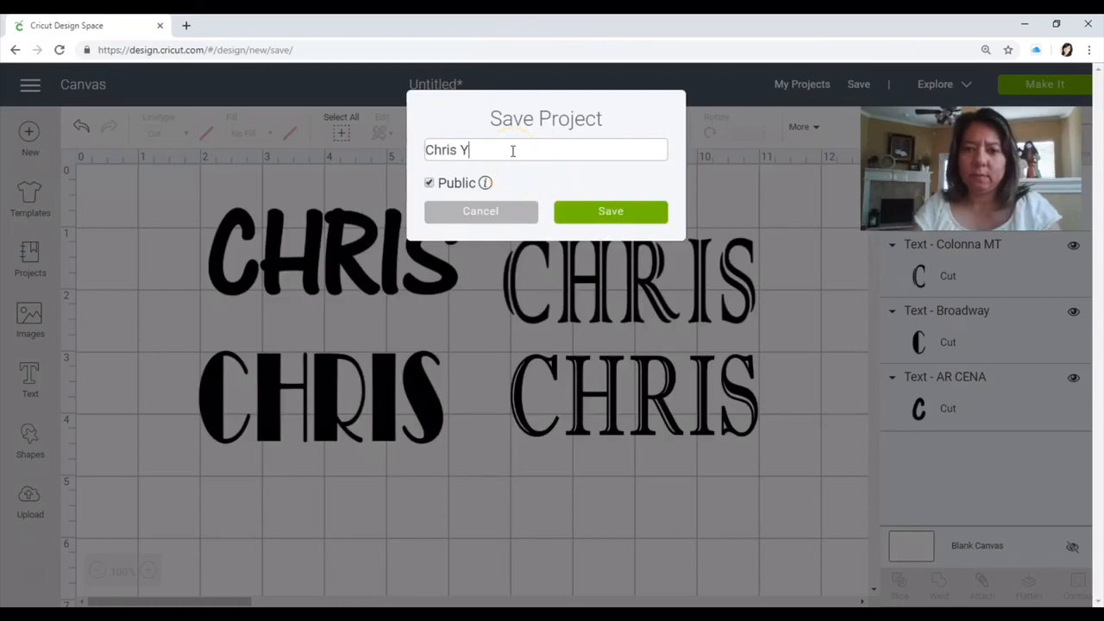
type("ETI")
left_click(611, 211)
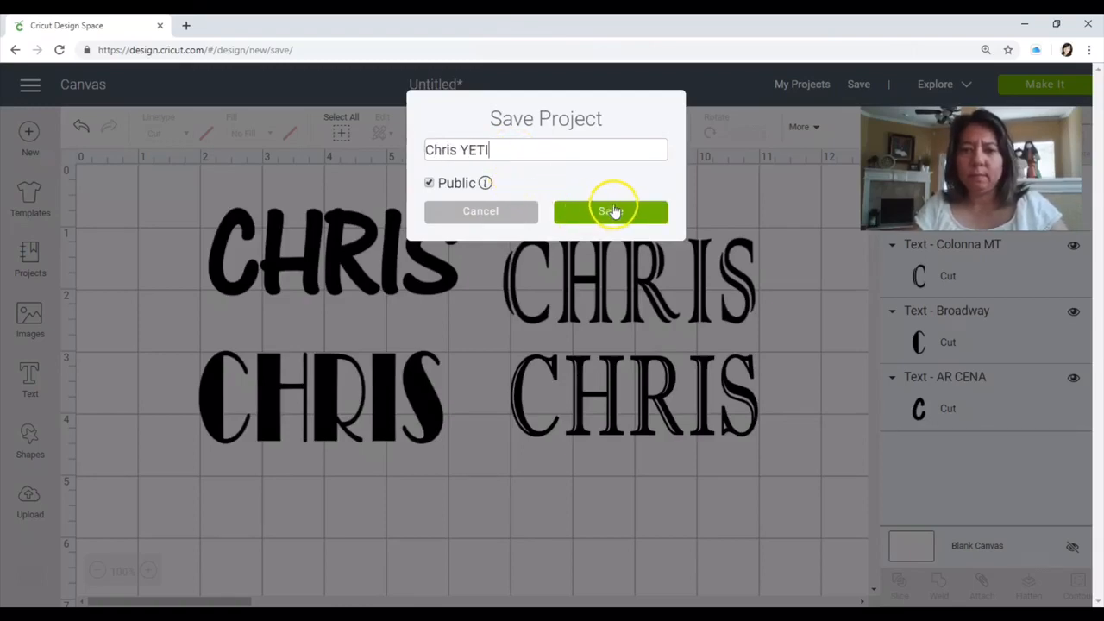
left_click(428, 182)
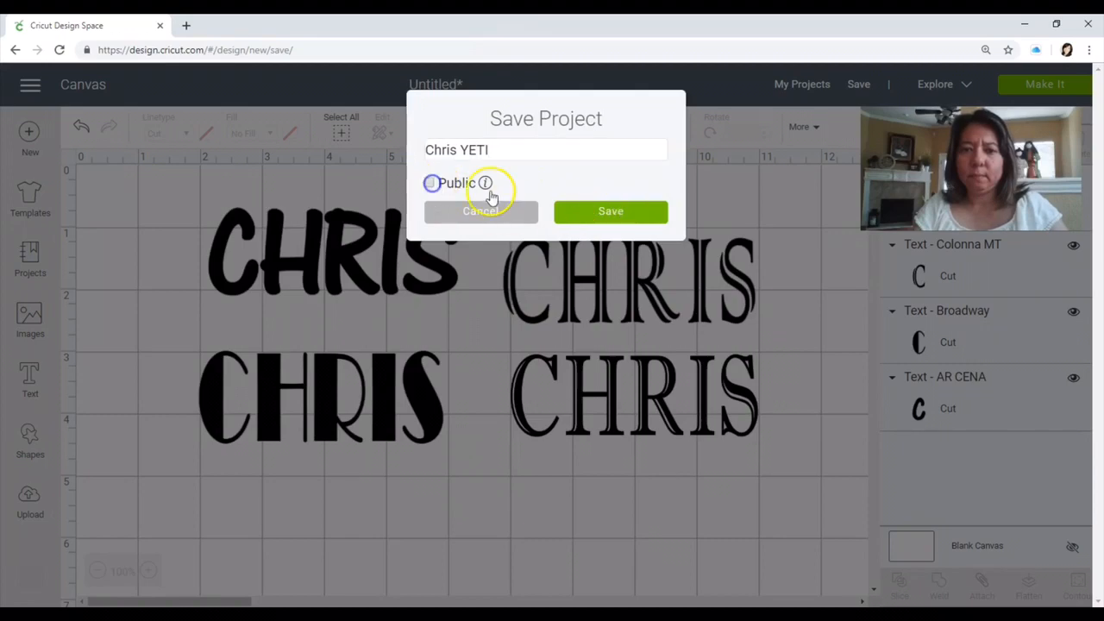
left_click(609, 212)
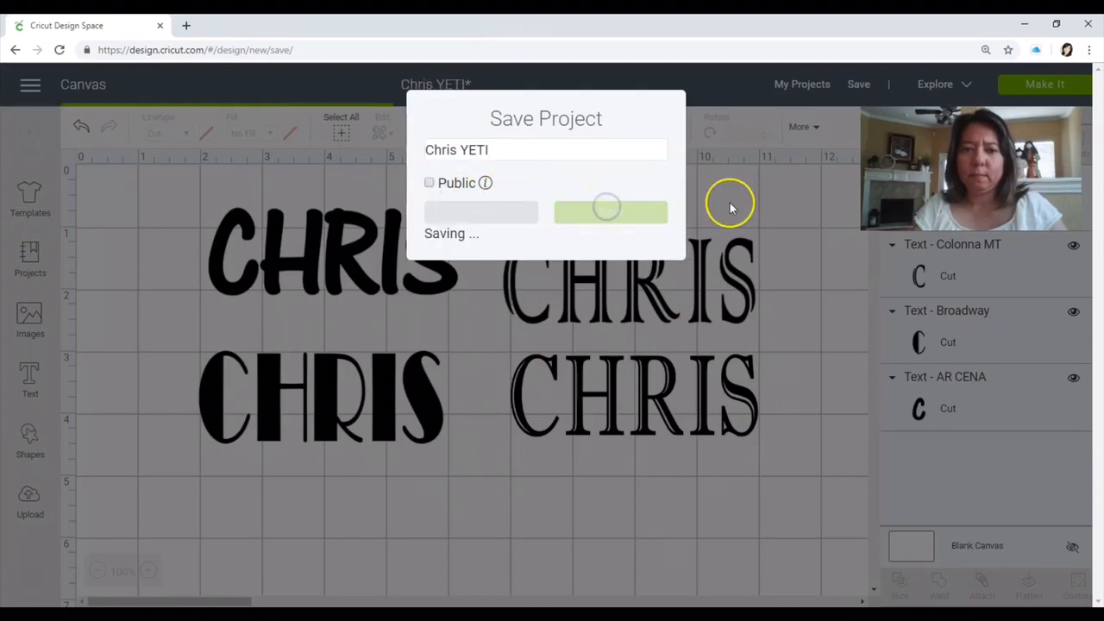